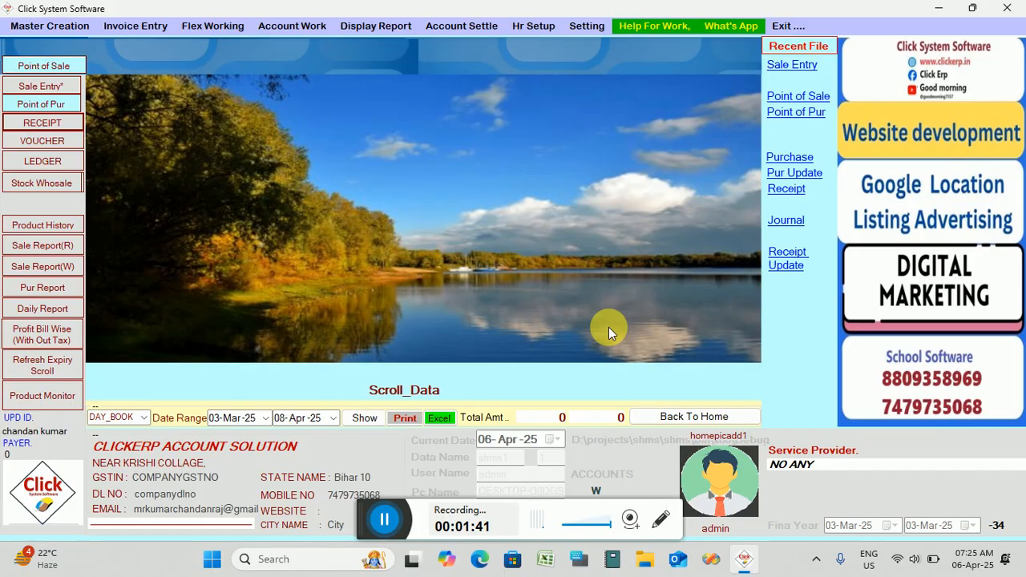
Start a new Quick Accounting session from the Account Work menu.
left_click(312, 29)
mouse_move(350, 151)
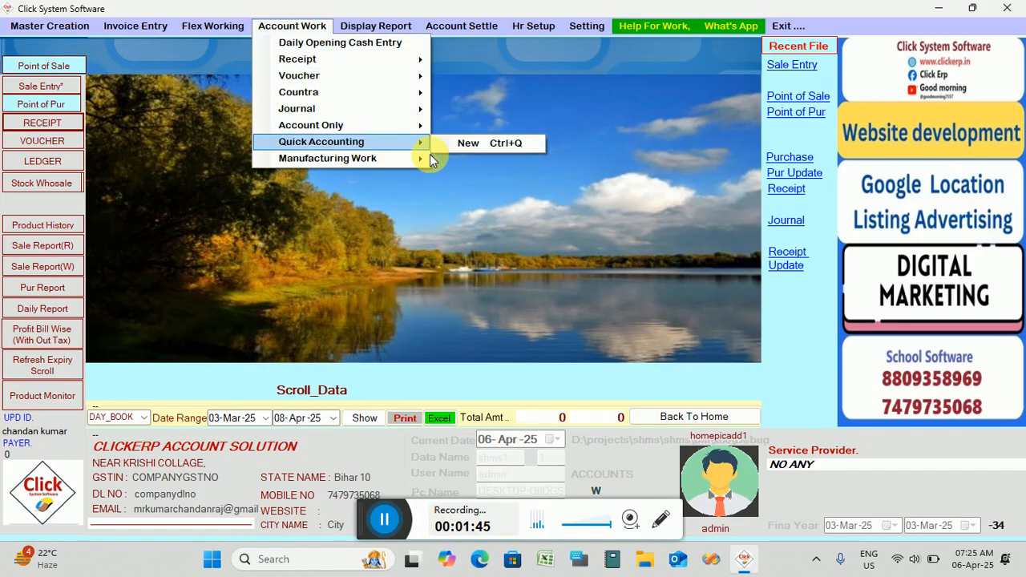
left_click(488, 145)
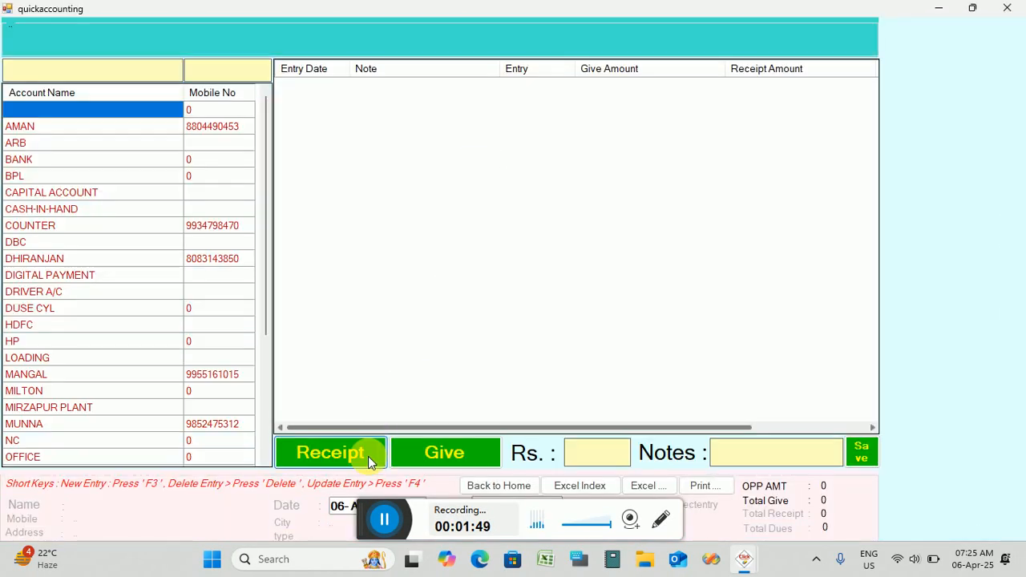
Search the account list for the new customer's name to confirm no such account exists, then clear the search.
mouse_move(365, 526)
left_mouse_down()
mouse_move(594, 512)
mouse_move(693, 564)
left_mouse_up()
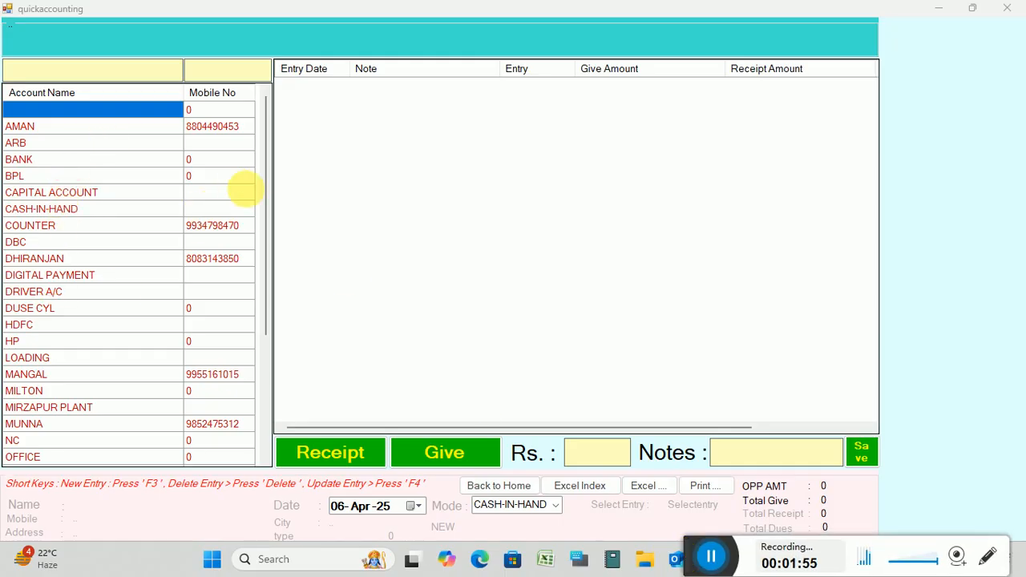
left_click_drag(266, 228, 284, 180)
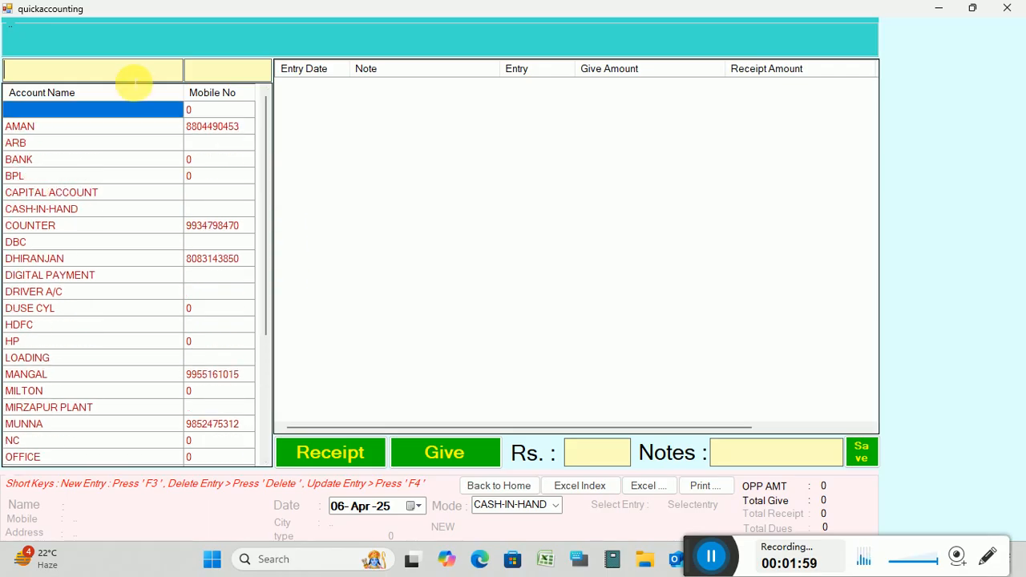
type("SUNN")
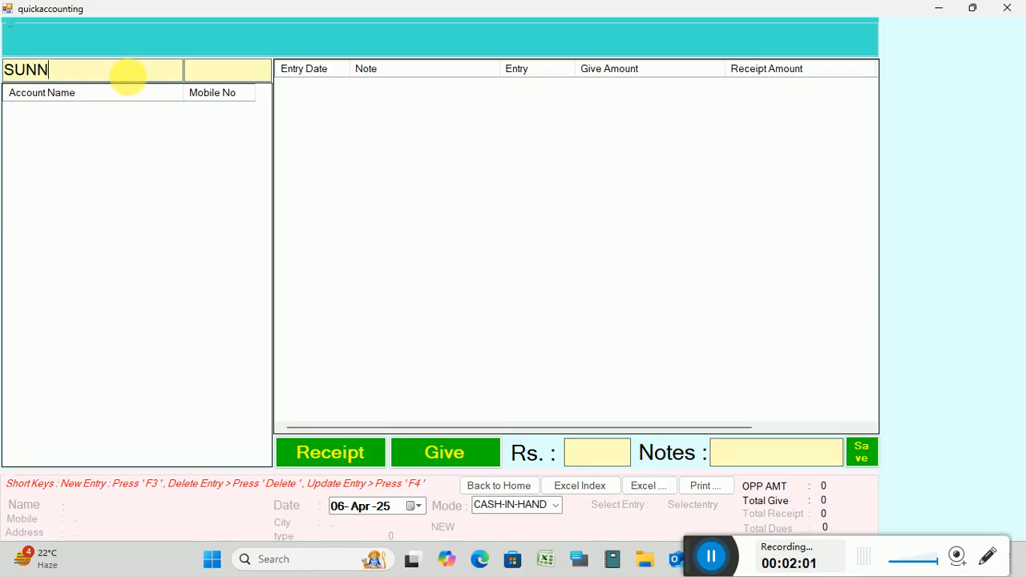
key("BackSpace")
key("BackSpace")
key("BackSpace")
key("BackSpace")
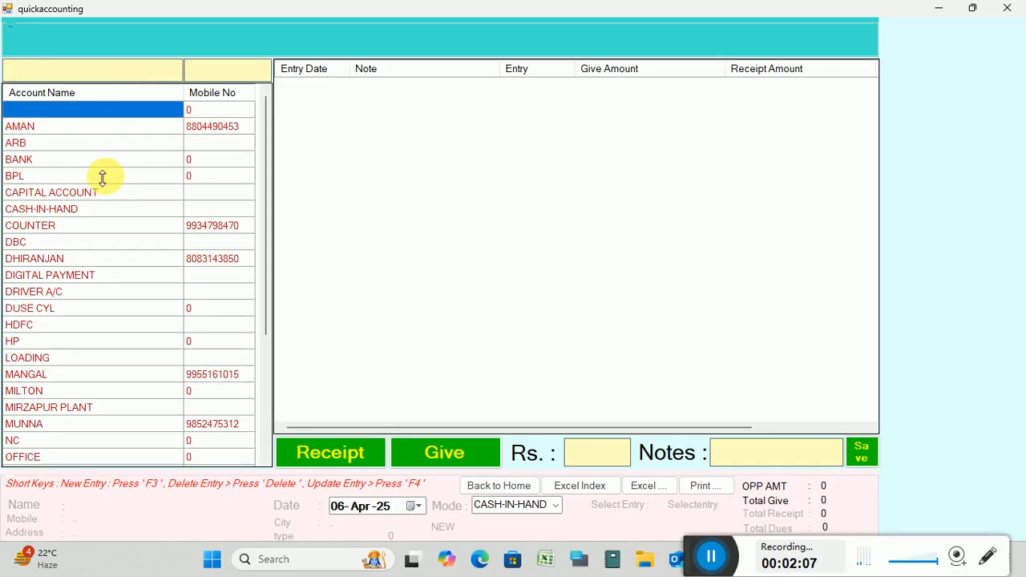
Create the new customer account in group PARTY-SUNDRY DEB, saved as id 39, then return.
key("F3")
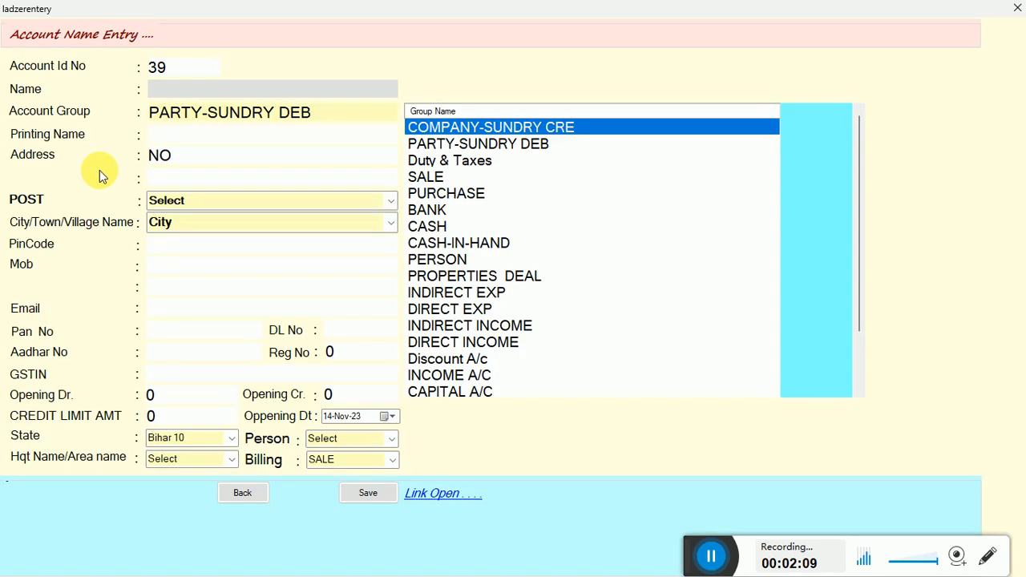
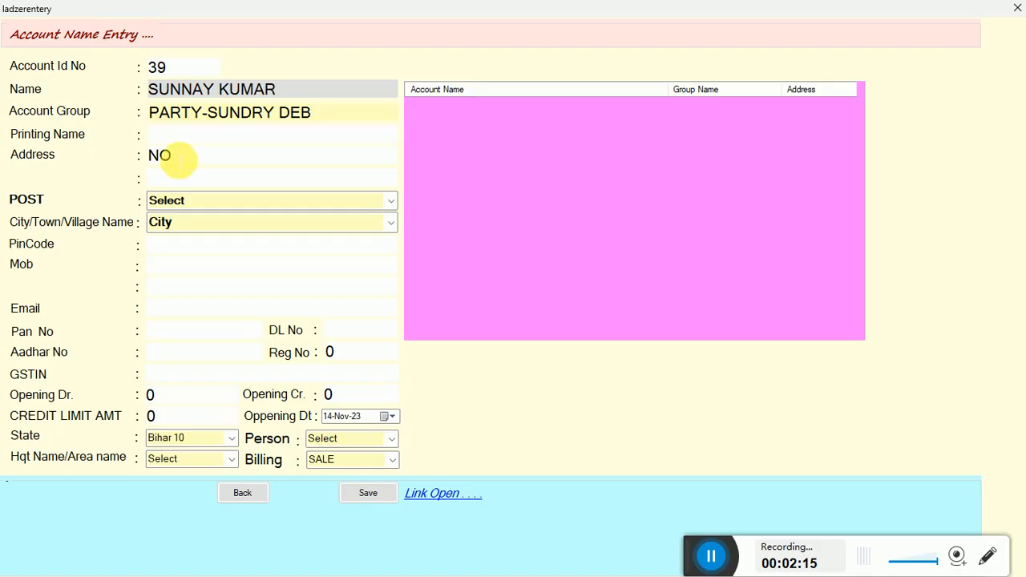
left_click(179, 158)
key("Return")
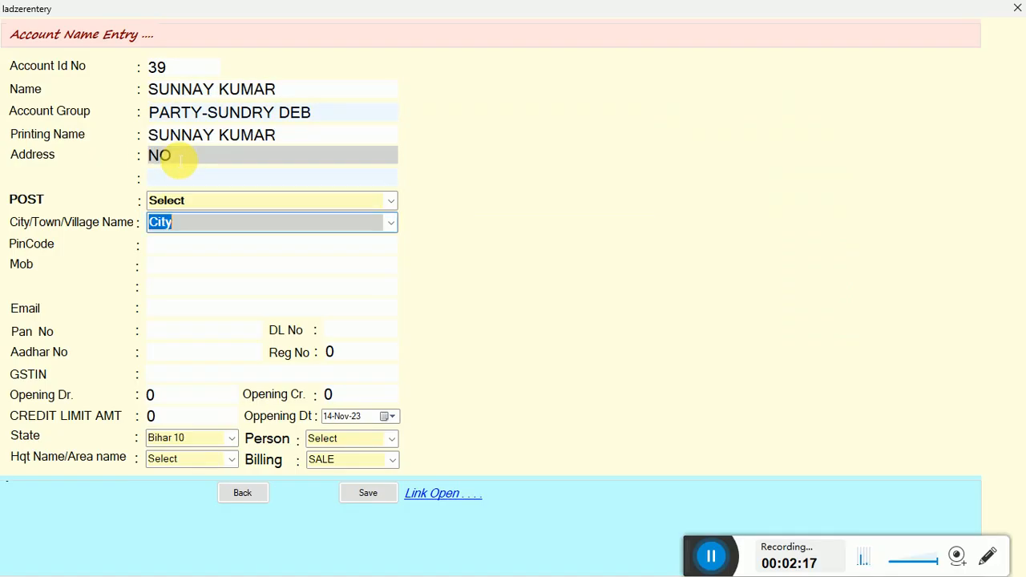
key("Return")
key("Return")
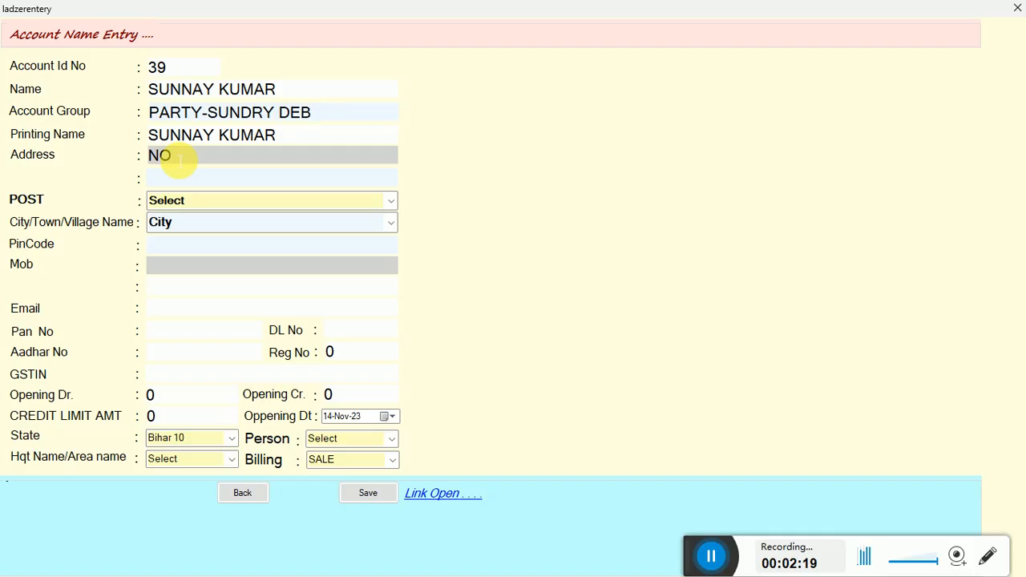
left_click(368, 493)
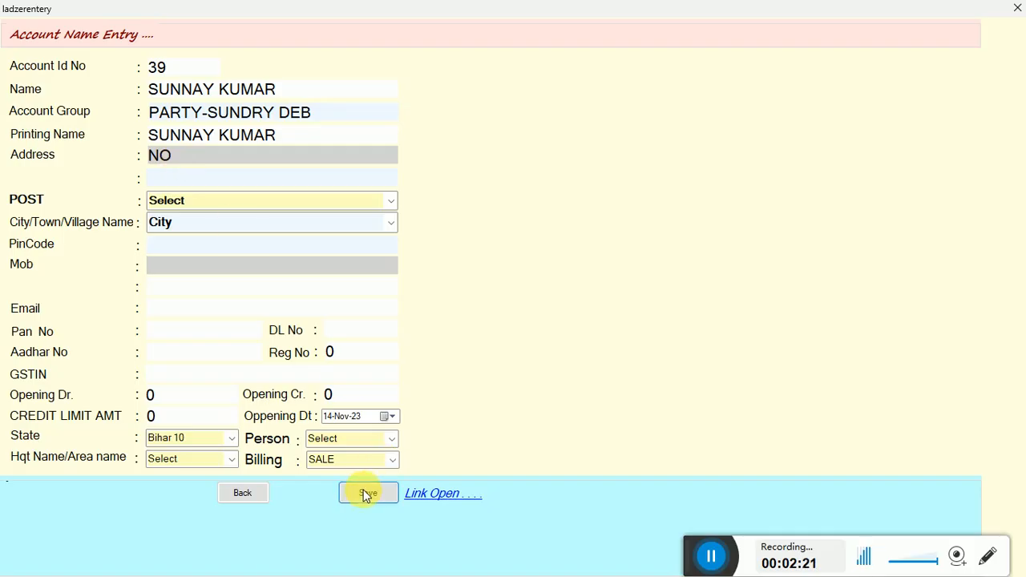
left_click(541, 318)
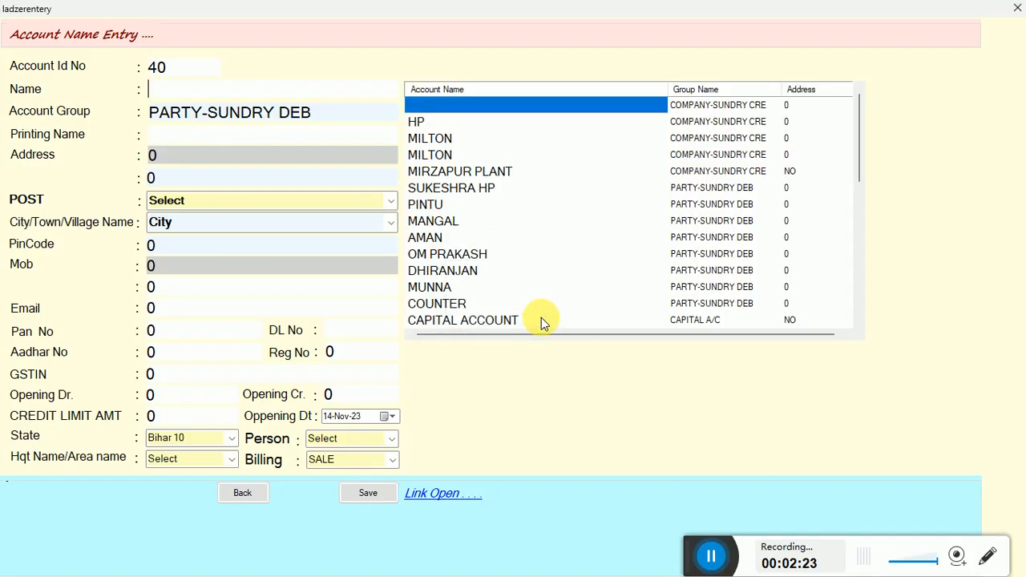
left_click(244, 493)
Select the new customer and save a 25000 Give entry noted LAPTOP SALE, dated 06-Apr-25.
type("SUNN")
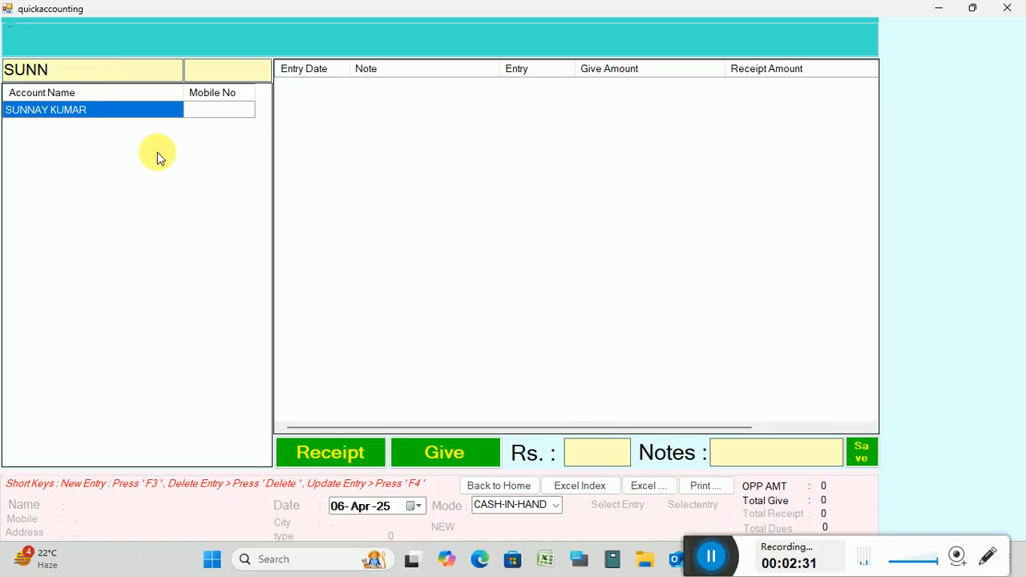
left_click(72, 117)
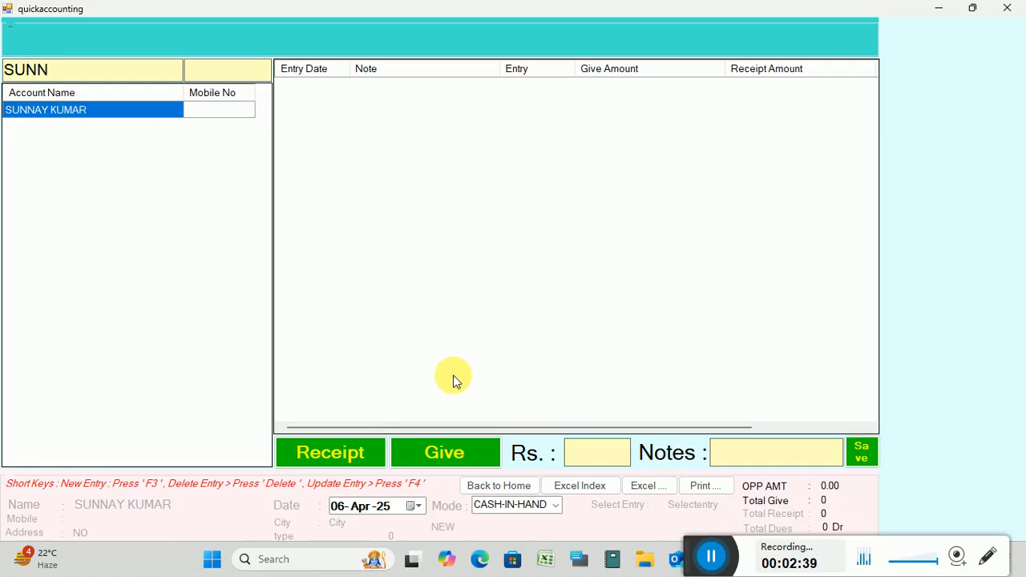
left_click(448, 458)
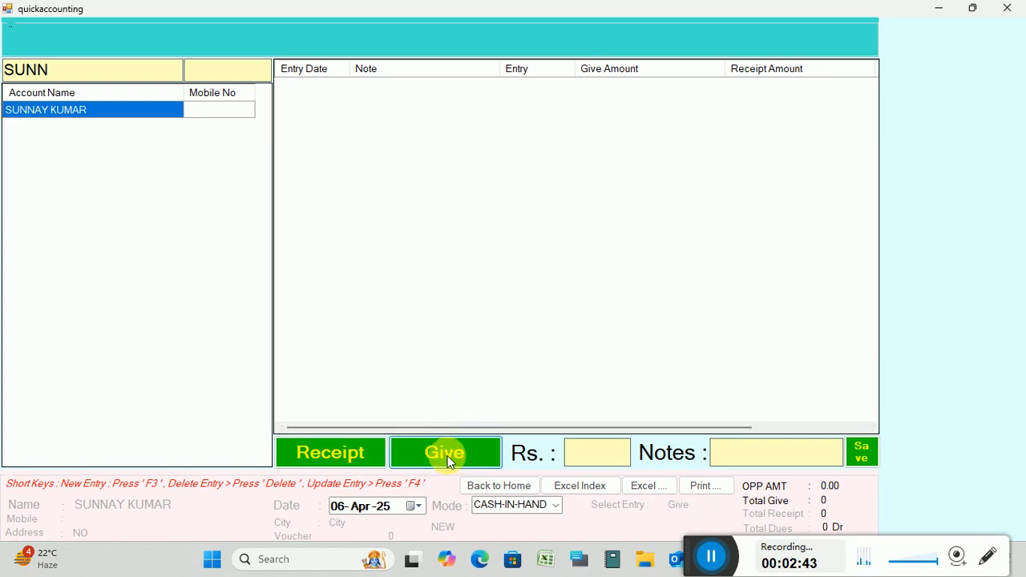
type("250000")
key("BackSpace")
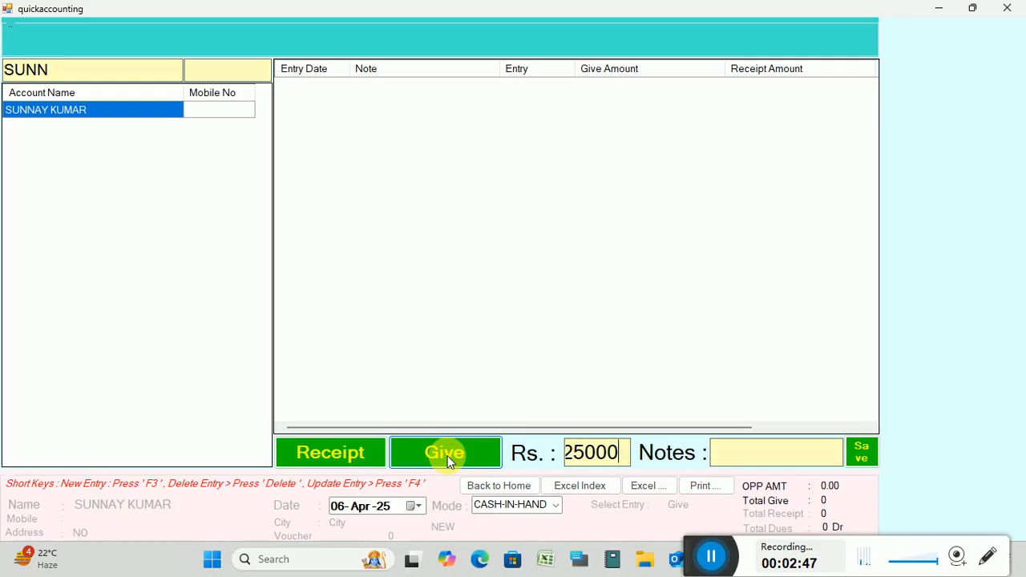
left_click(721, 454)
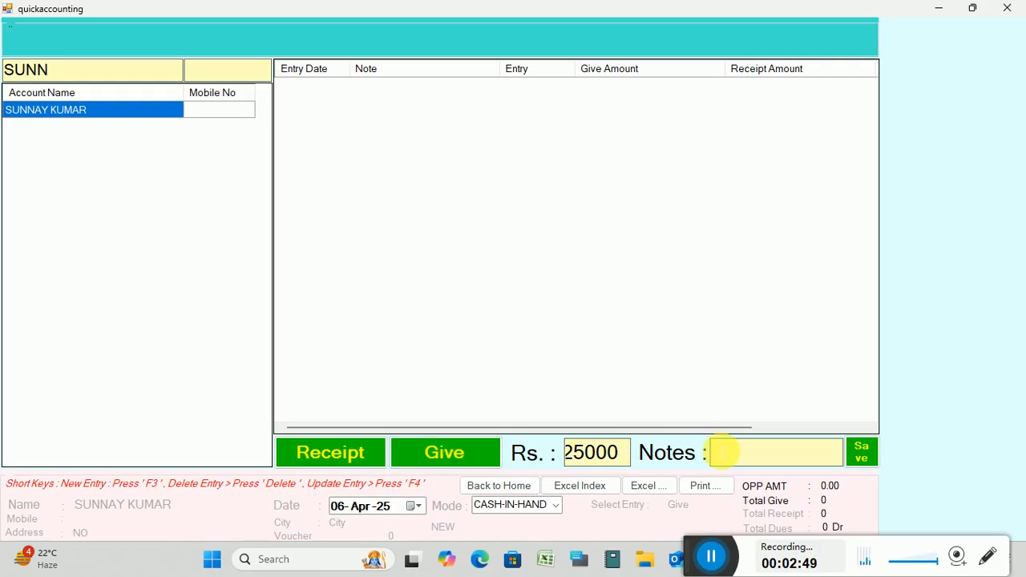
type("F")
key("BackSpace")
type("LAPTOP SALE")
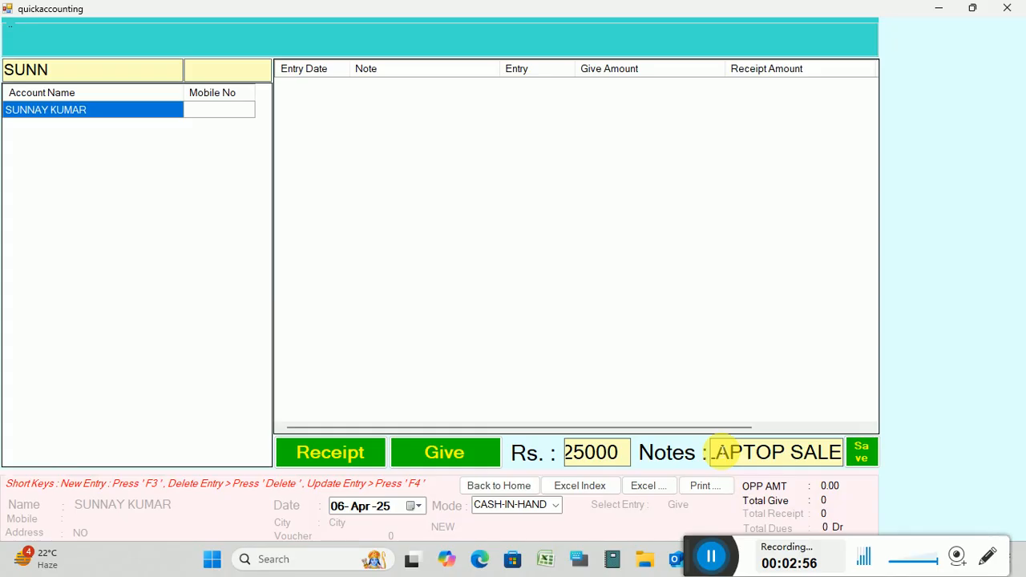
key("Return")
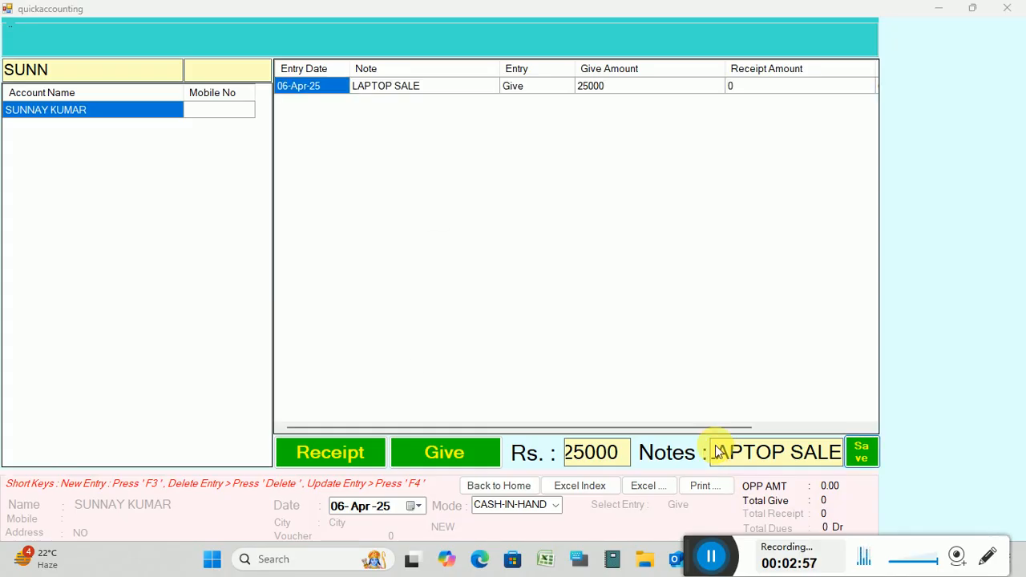
key("Return")
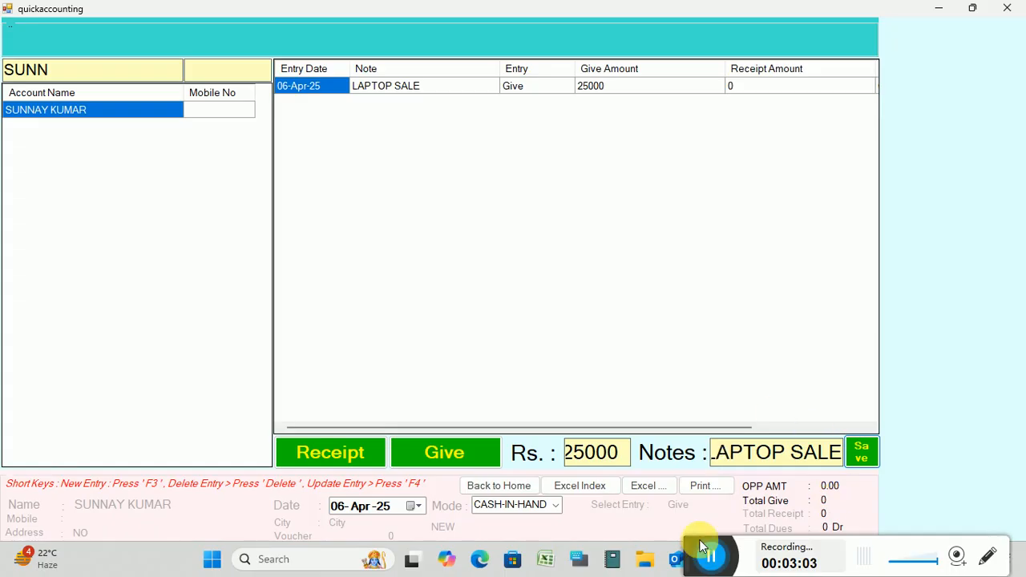
left_click(625, 455)
Save a second Give entry of 2100 noted WEB CAMERA SALE, bringing dues to 27100 Dr.
key("BackSpace")
key("BackSpace")
key("BackSpace")
key("BackSpace")
key("BackSpace")
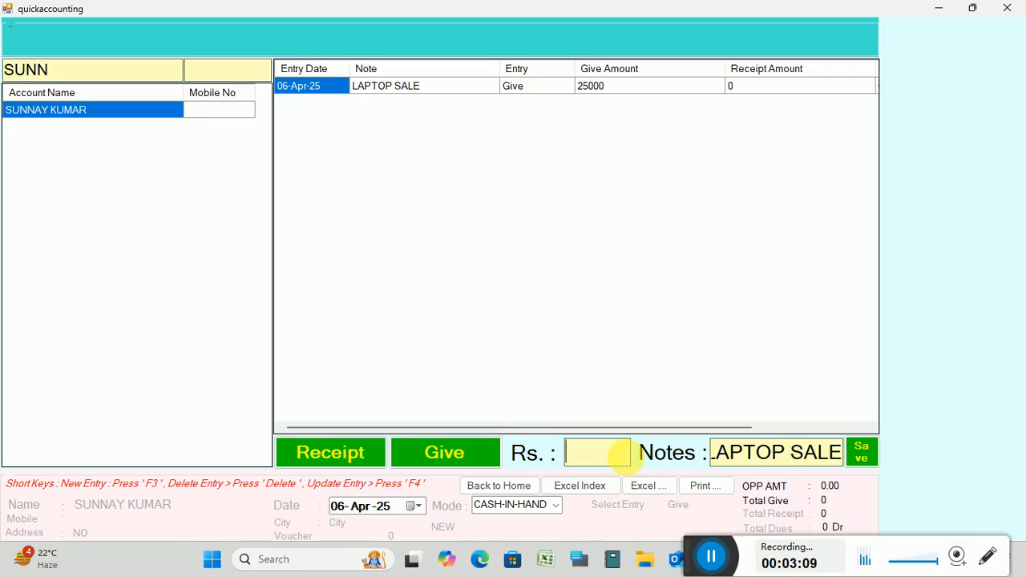
type("2100")
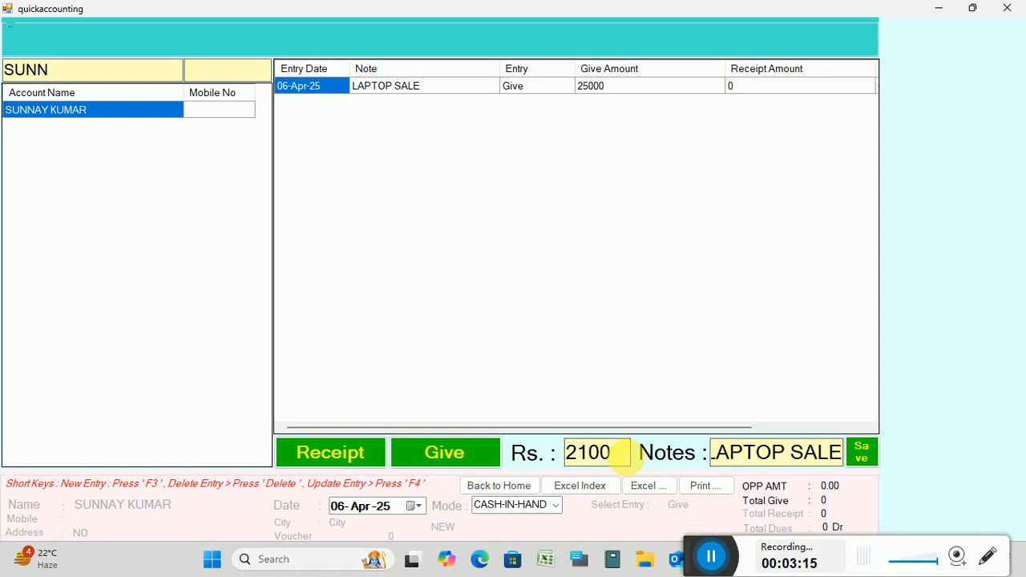
key("BackSpace")
key("BackSpace")
key("BackSpace")
key("BackSpace")
key("BackSpace")
key("BackSpace")
key("BackSpace")
key("BackSpace")
key("BackSpace")
key("BackSpace")
key("BackSpace")
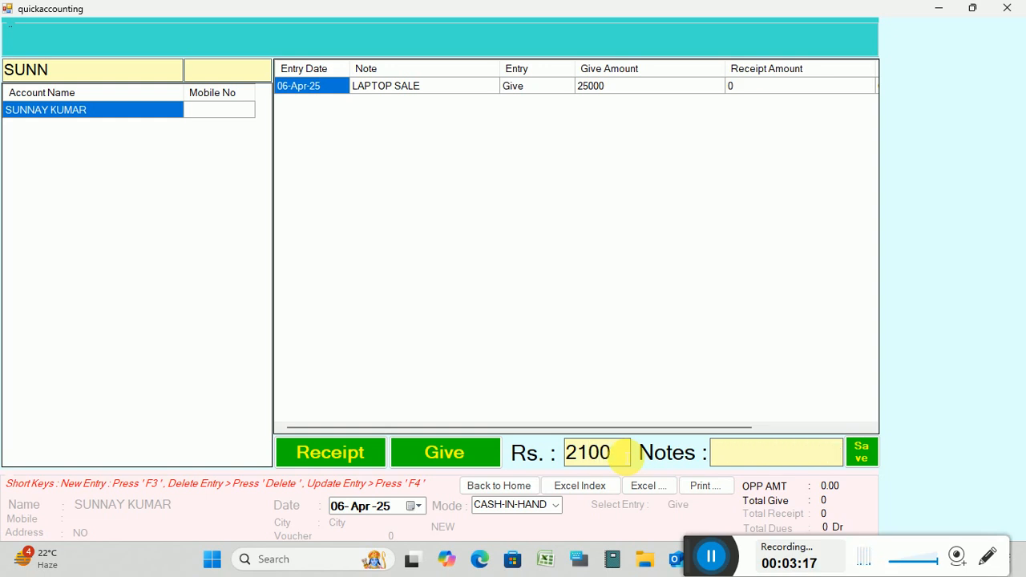
type("WEB C")
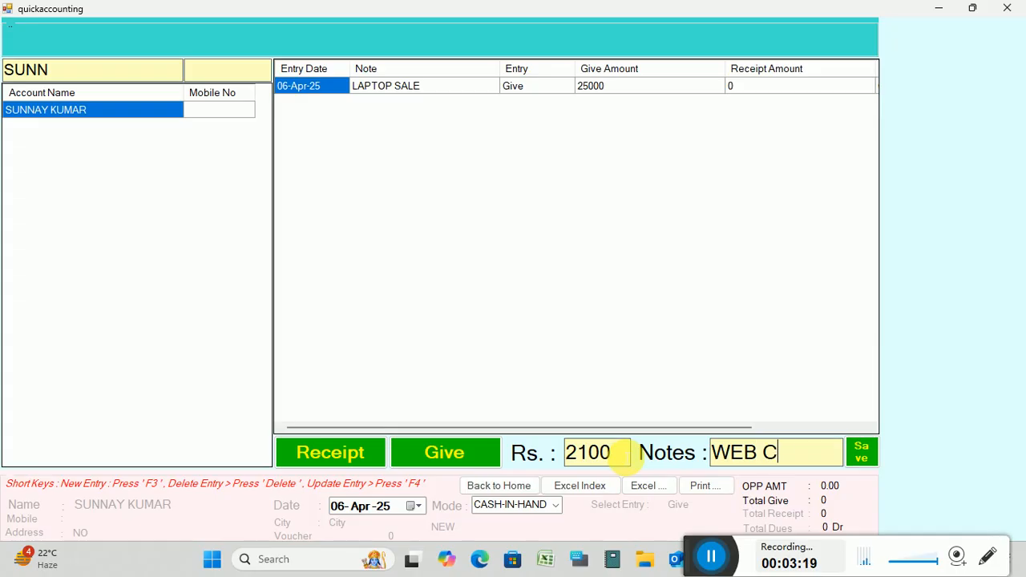
type("AMERA")
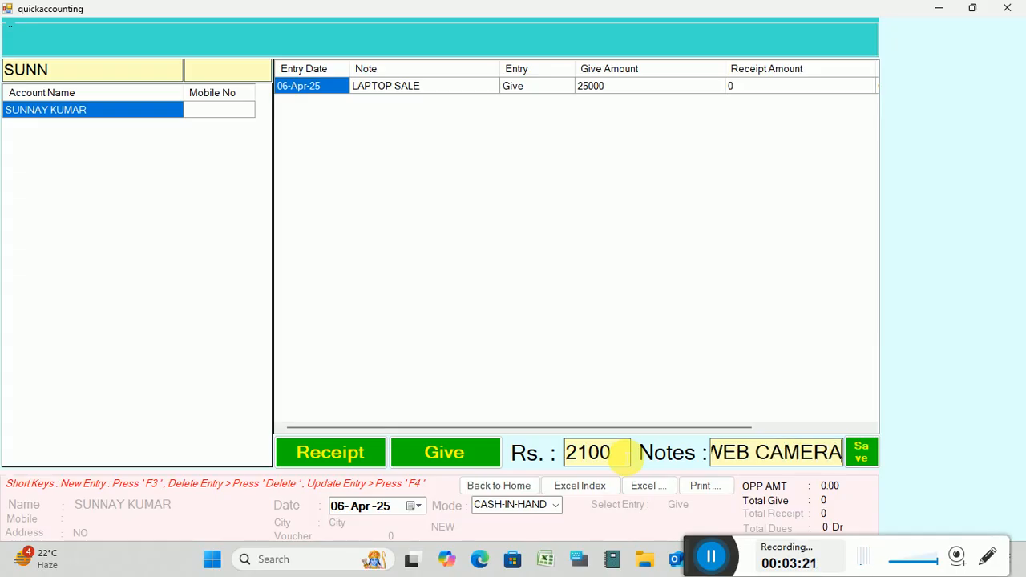
type(" SALE")
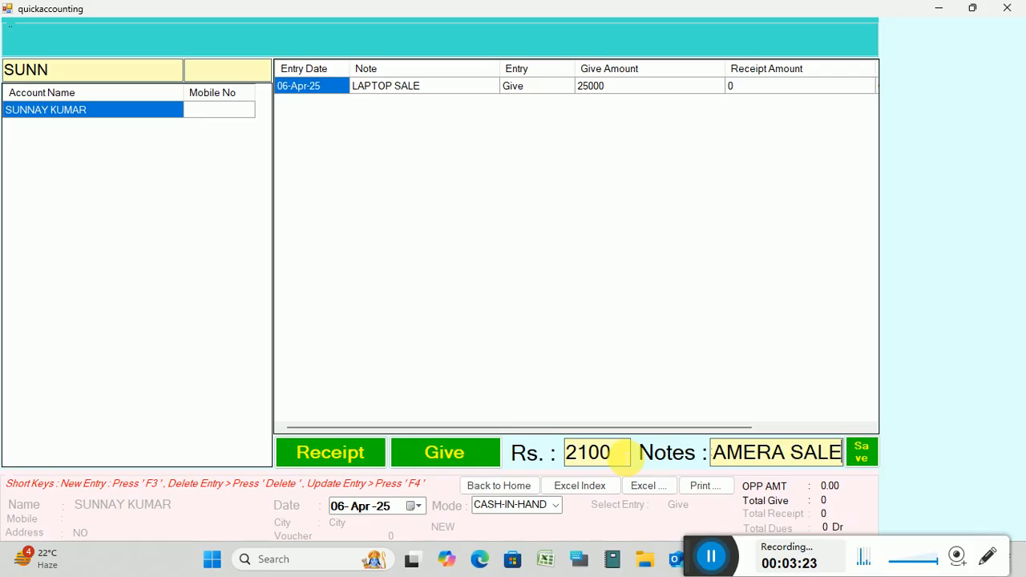
key("Return")
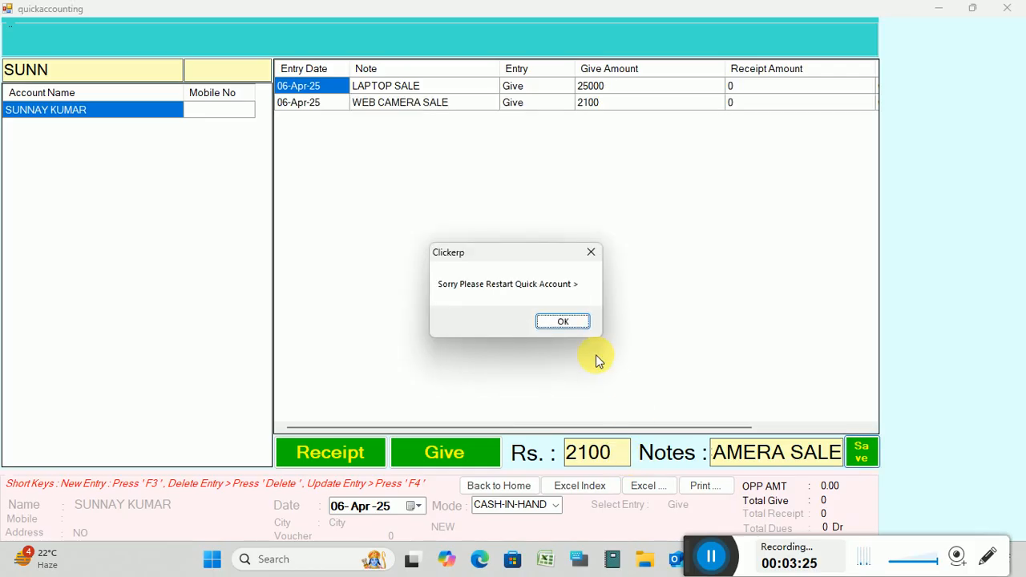
left_click(576, 335)
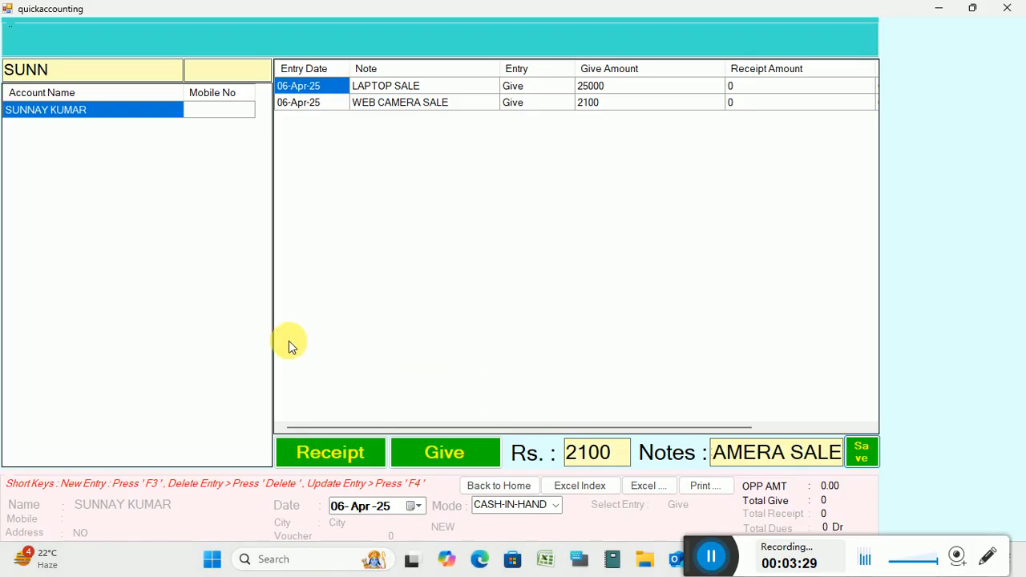
left_click(51, 114)
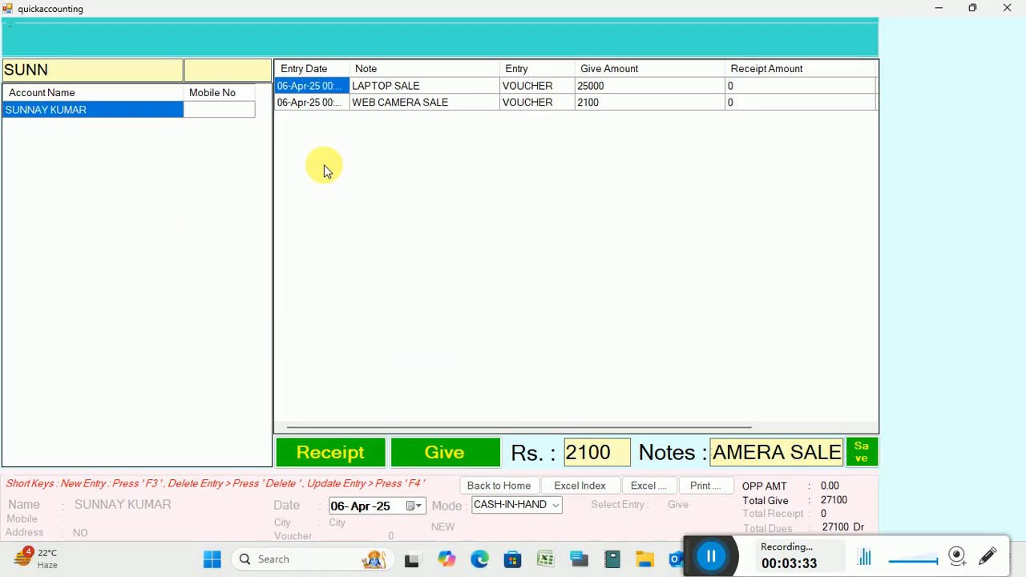
left_click_drag(681, 563, 24, 566)
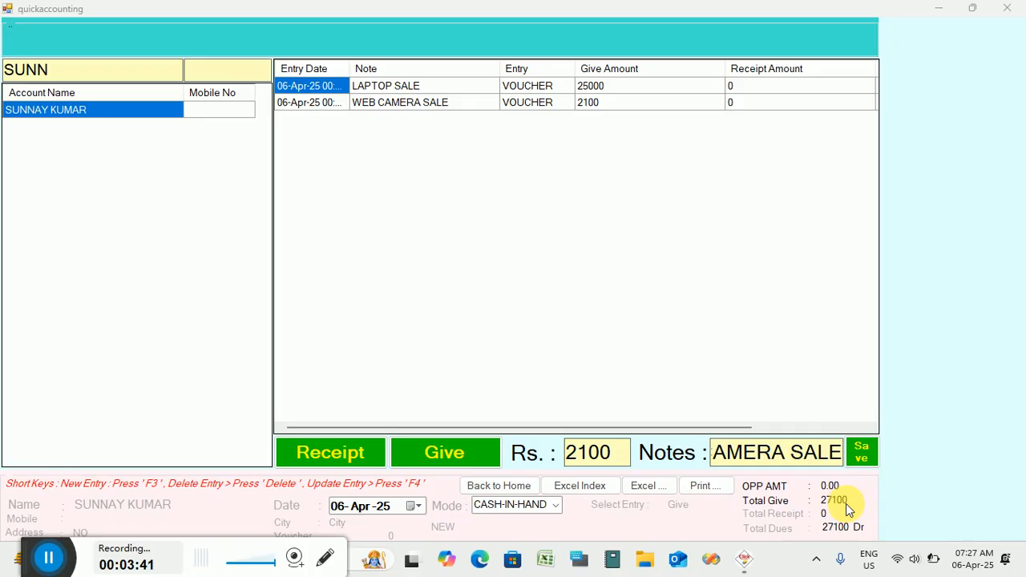
left_click(699, 485)
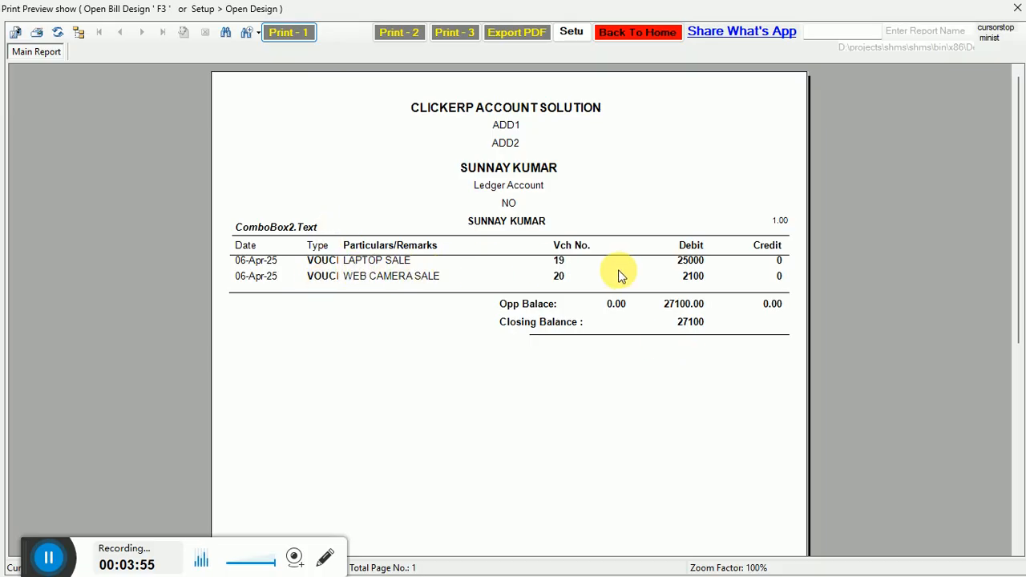
left_click(649, 35)
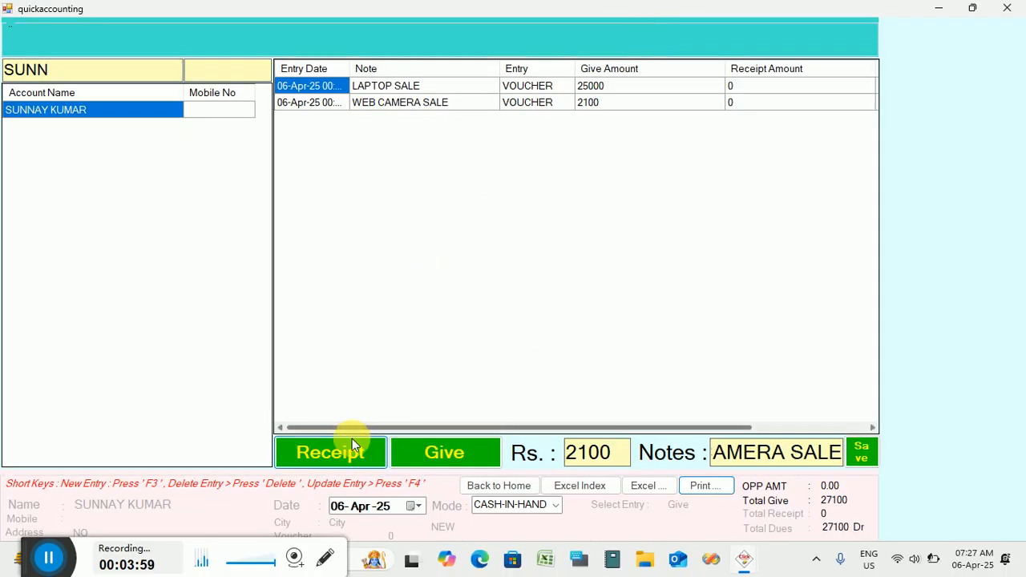
Save a 12000 Receipt noted DUES REC and open the printable ledger report.
left_click(342, 448)
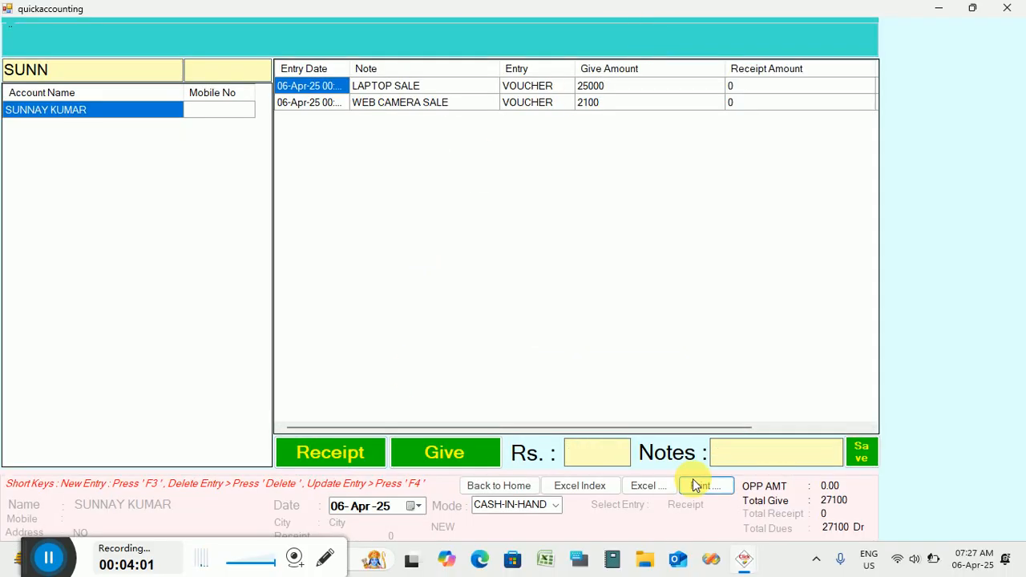
type("12000")
key("Tab")
type("DUES")
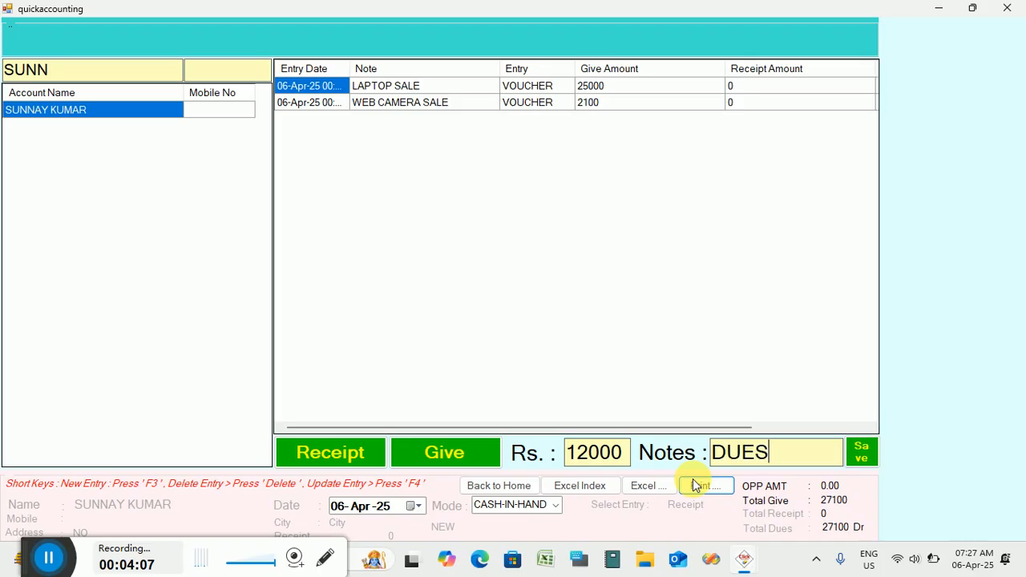
type(" REC")
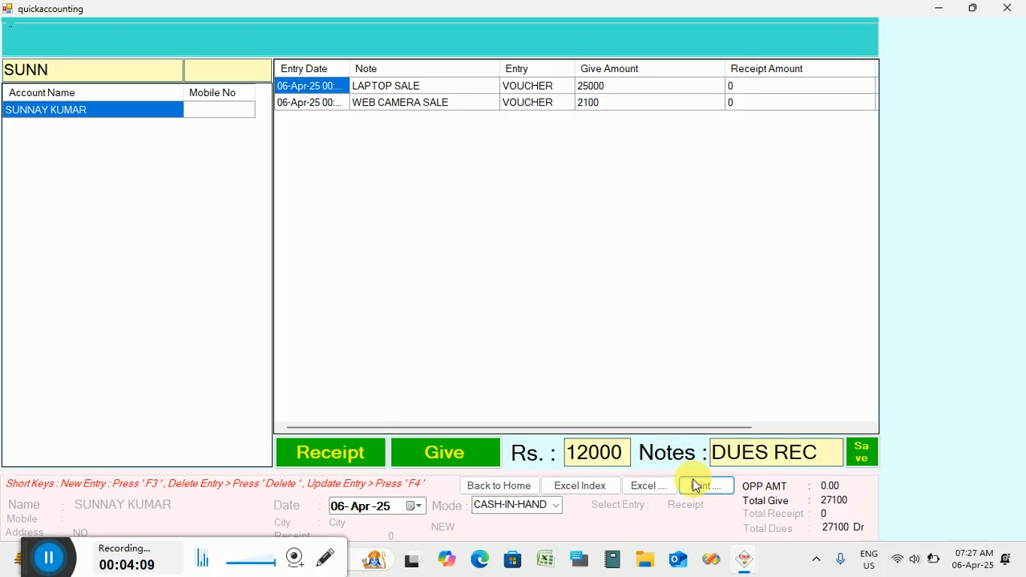
key("Tab")
key("Return")
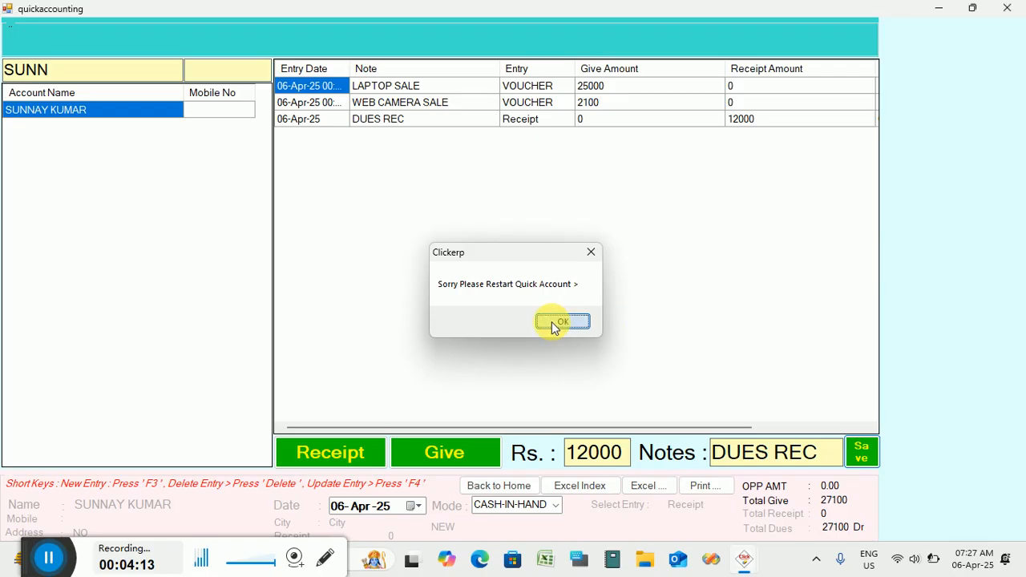
left_click(553, 322)
left_click(703, 478)
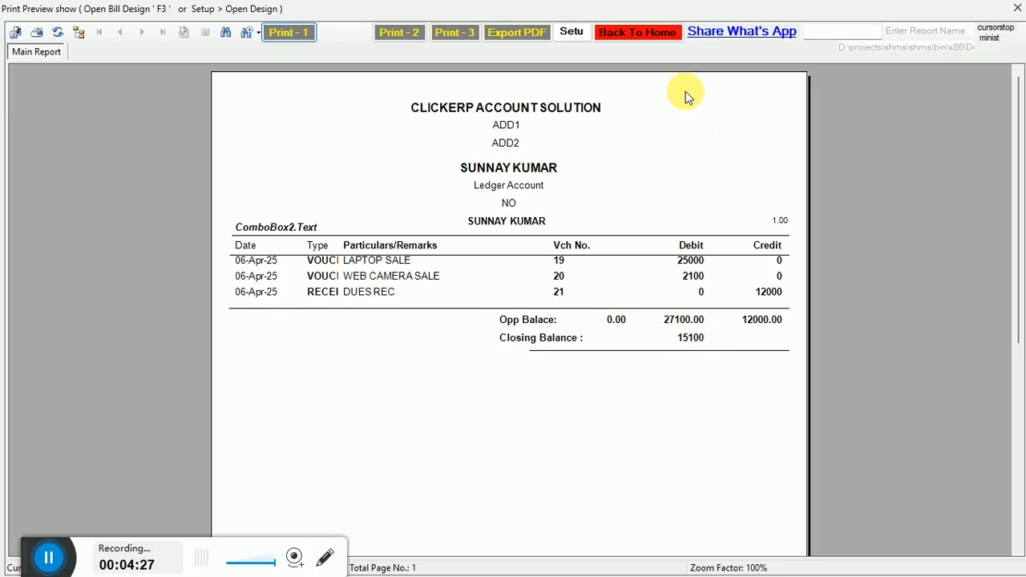
Check the 15100 closing balance in the ledger preview and return to Quick Accounting.
left_click(821, 32)
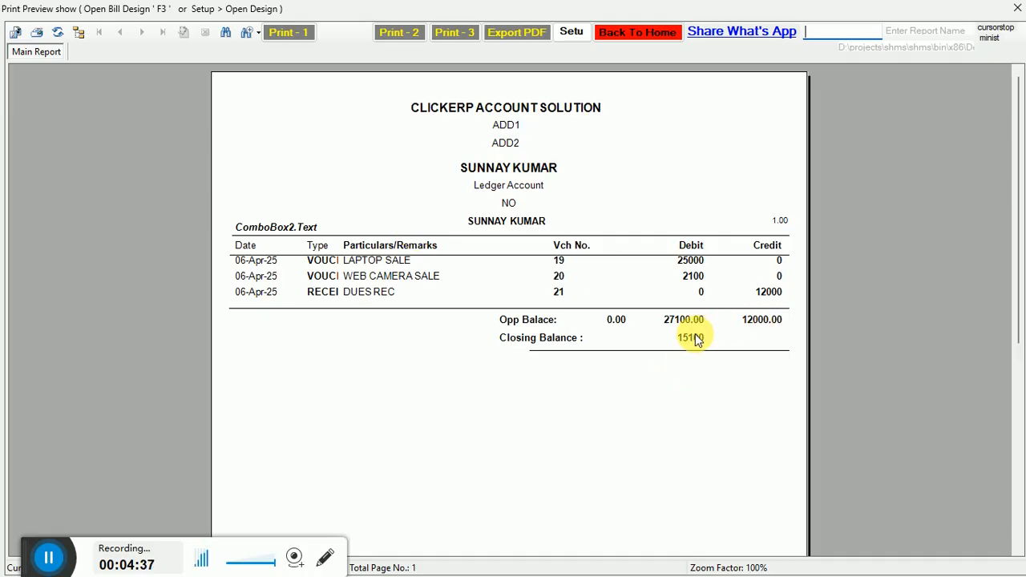
left_click(642, 37)
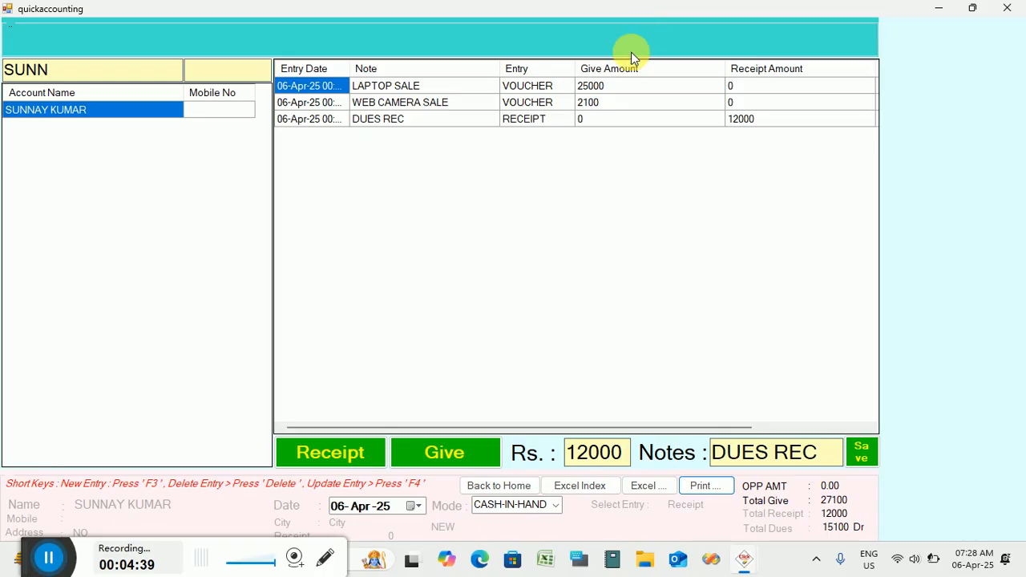
Clear the account search and browse back to the customer's ledger showing 15100 Dr, leaving the mode on CASH-IN-HAND.
left_click(124, 71)
key("BackSpace")
key("BackSpace")
key("BackSpace")
key("BackSpace")
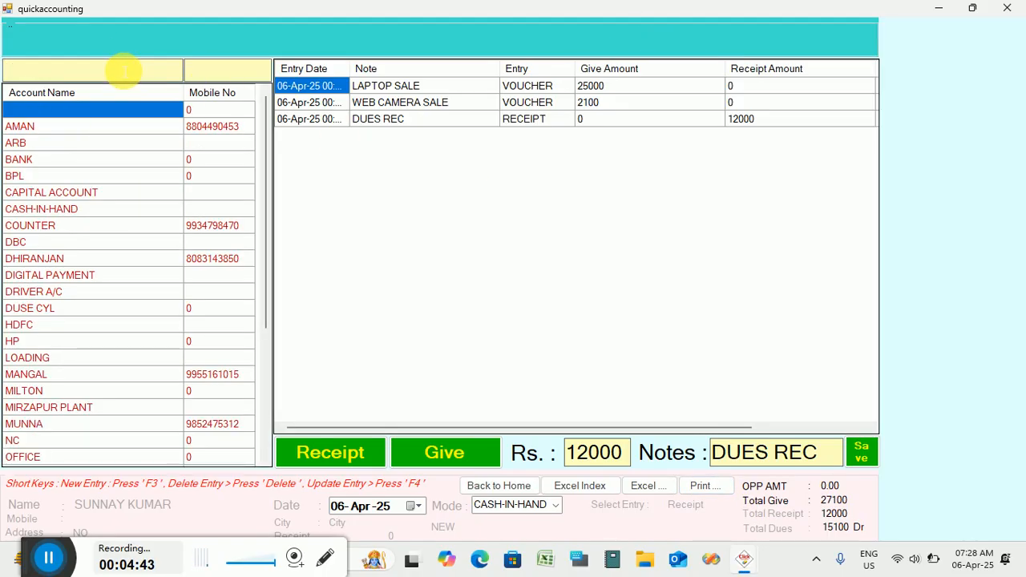
left_click(35, 128)
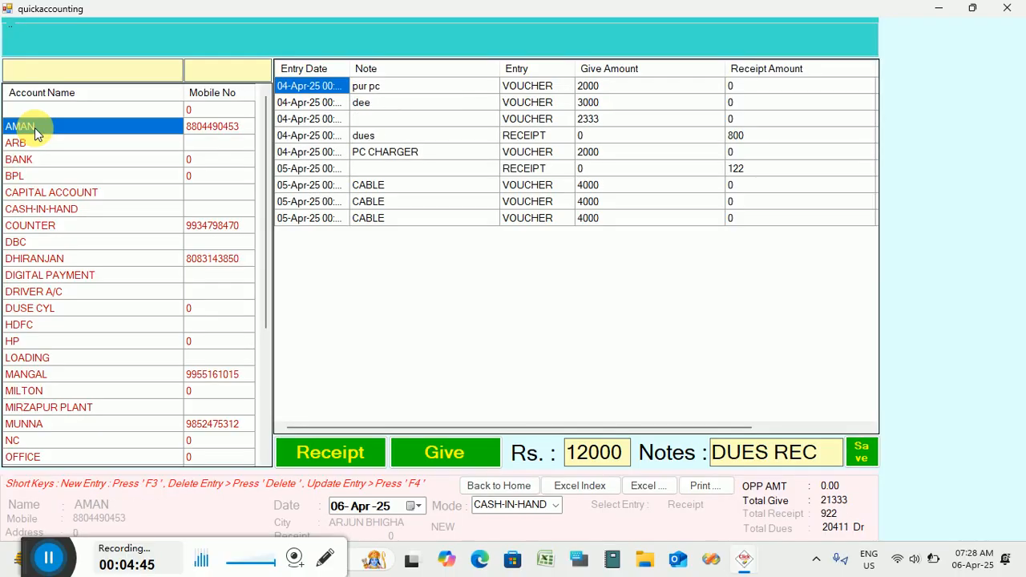
key("Down")
key("Down")
key("Down")
key("Down")
key("Down")
key("Down")
key("Down")
key("Down")
key("Down")
key("Down")
key("Down")
key("Down")
key("Down")
key("Down")
key("Down")
key("Down")
key("Down")
key("Down")
key("Down")
key("Down")
key("Down")
key("Down")
key("Down")
key("Down")
key("Down")
key("Down")
key("Down")
key("Down")
key("Down")
key("Down")
key("Down")
key("Down")
key("Up")
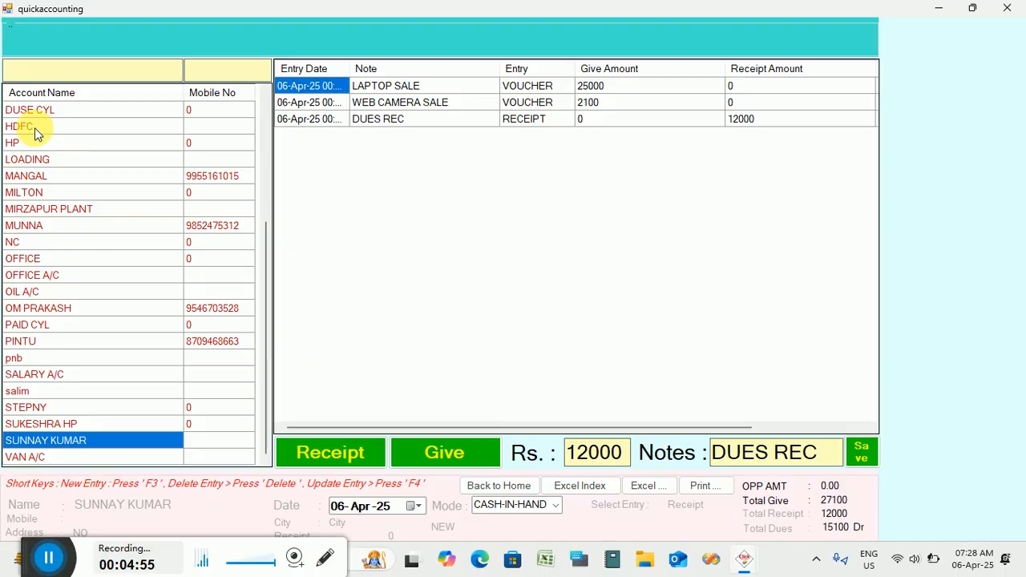
left_click(555, 506)
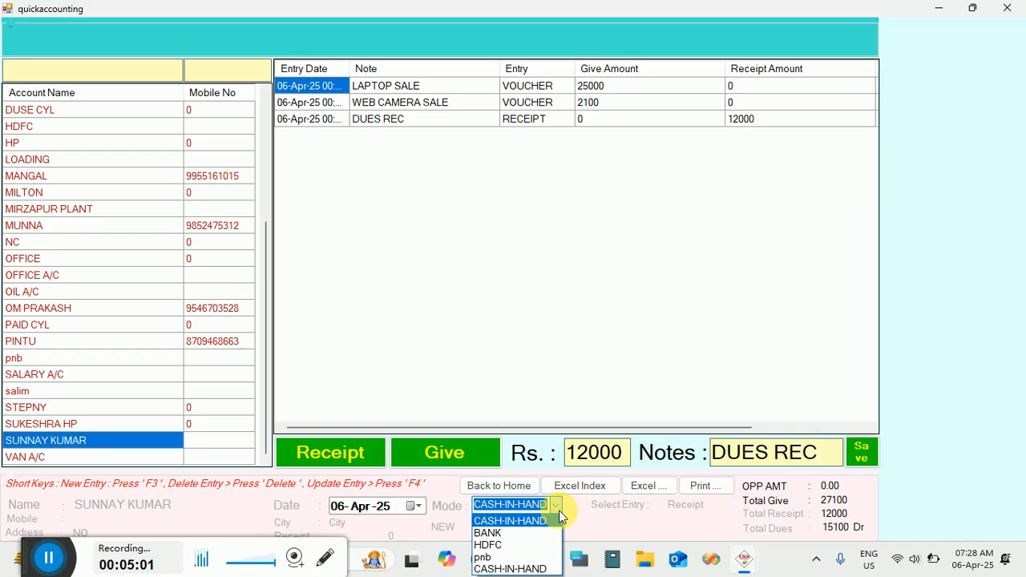
left_click(559, 513)
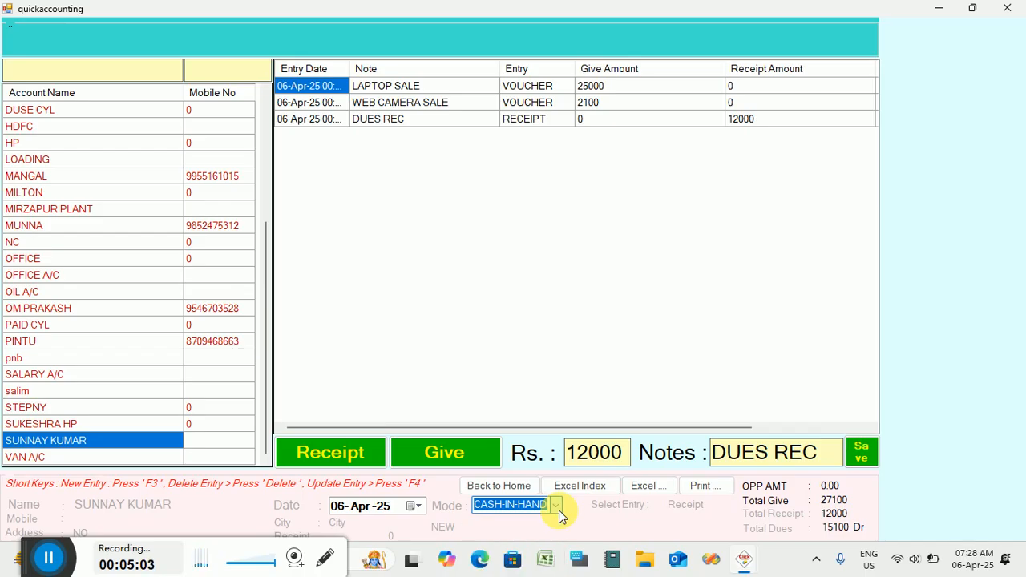